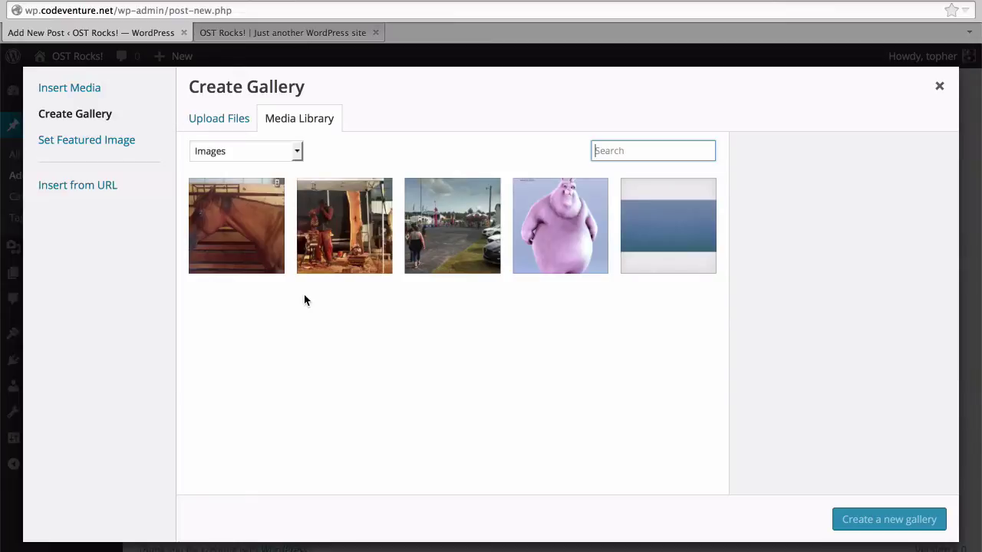
- Select the horse, workshop, fairground and pink bunny thumbnails in the Media Library
click(227, 242)
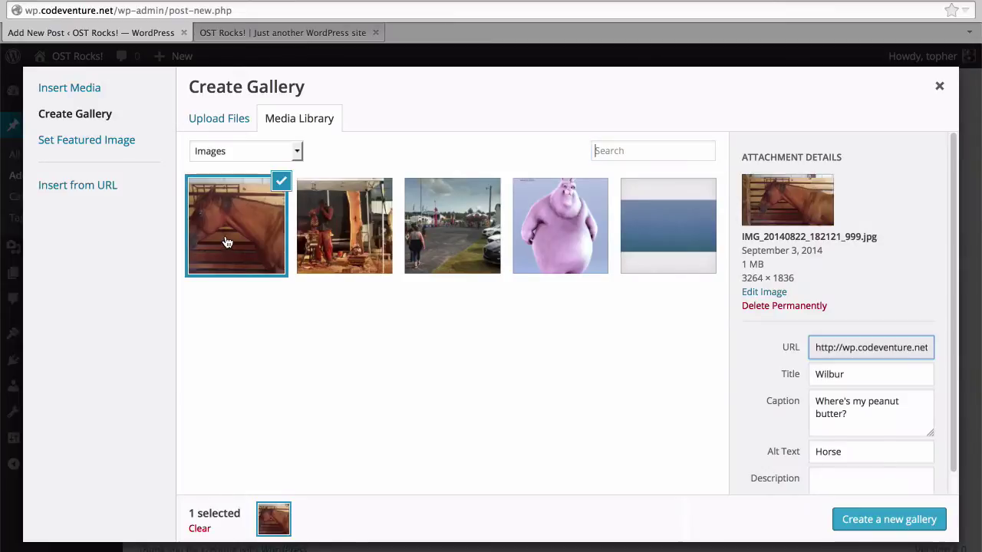
click(319, 233)
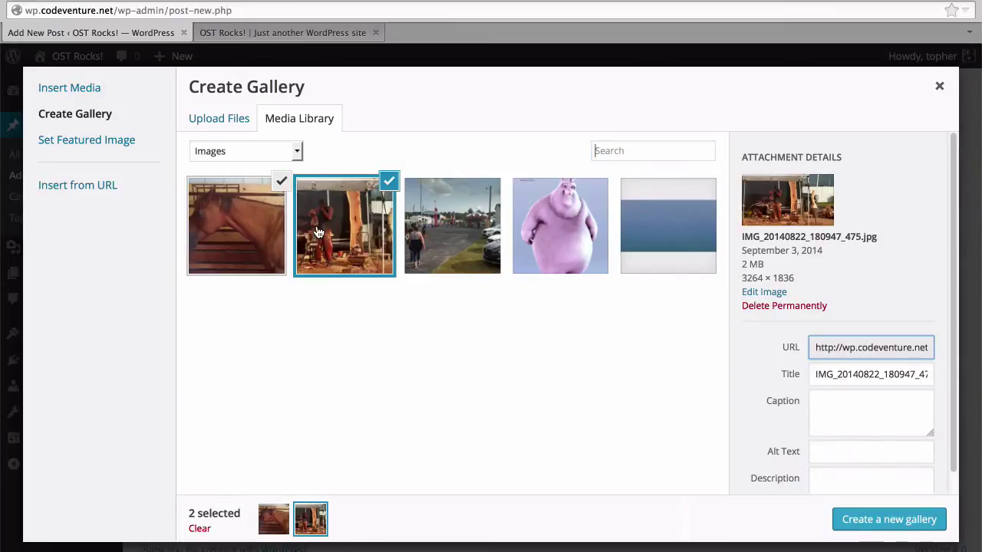
click(431, 228)
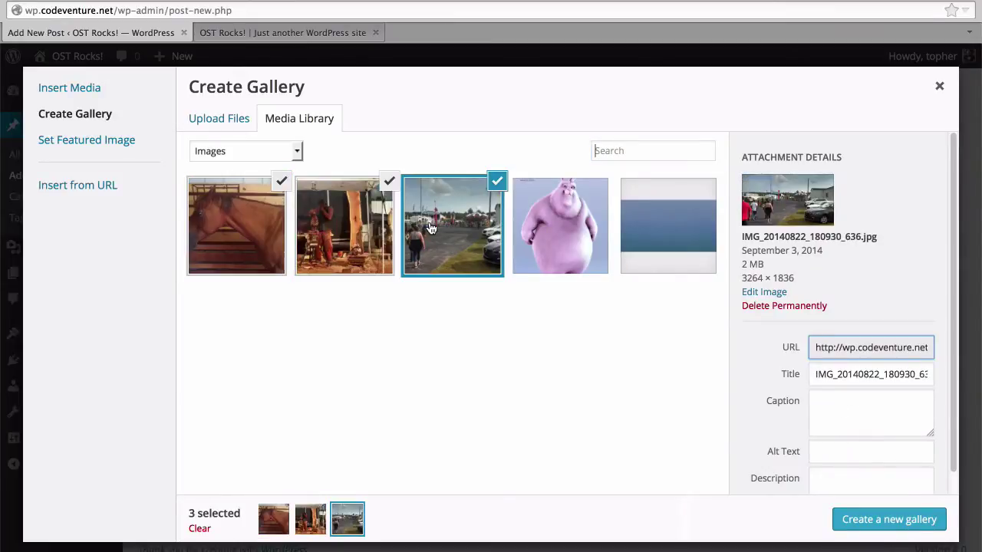
click(530, 236)
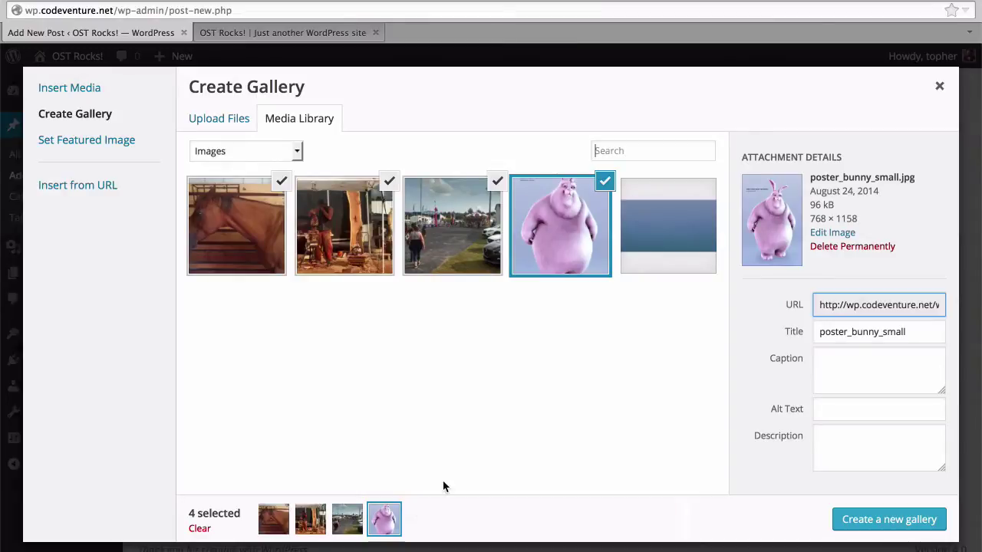
- Create the gallery, drag images into horse, fairground, workshop, bunny order, and test Reverse order twice
click(850, 520)
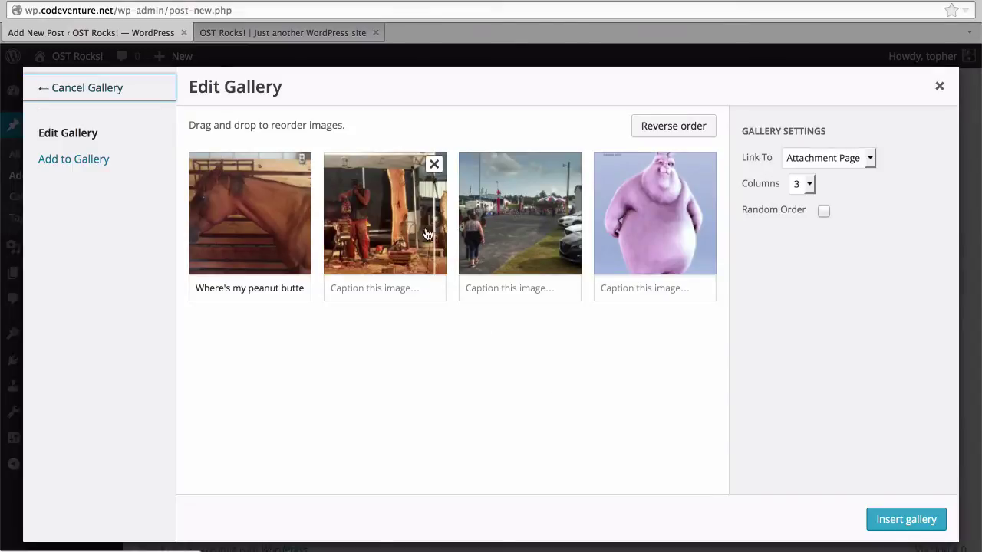
drag(396, 220, 562, 208)
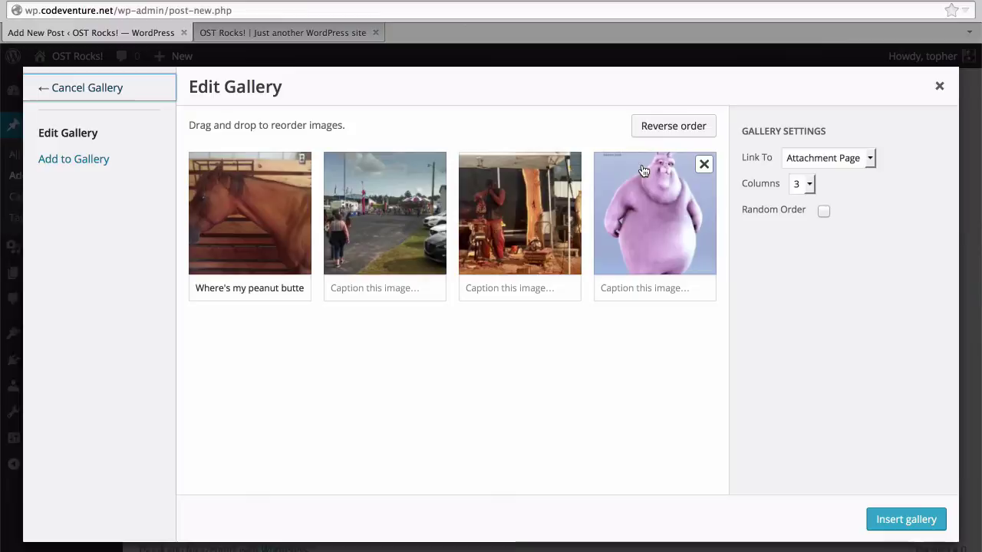
click(660, 131)
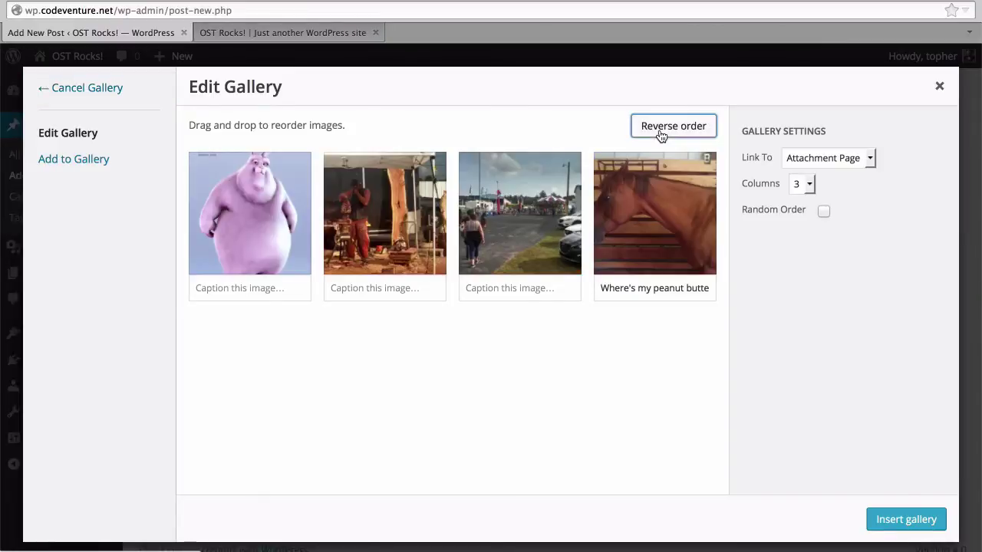
click(666, 135)
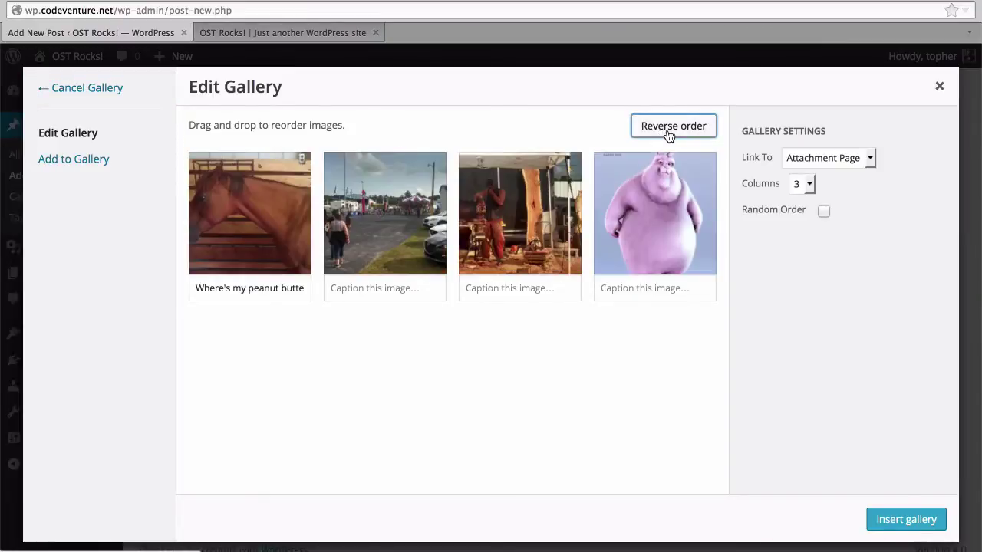
- Set the gallery's Link To option to Media File and Columns to 2
click(828, 158)
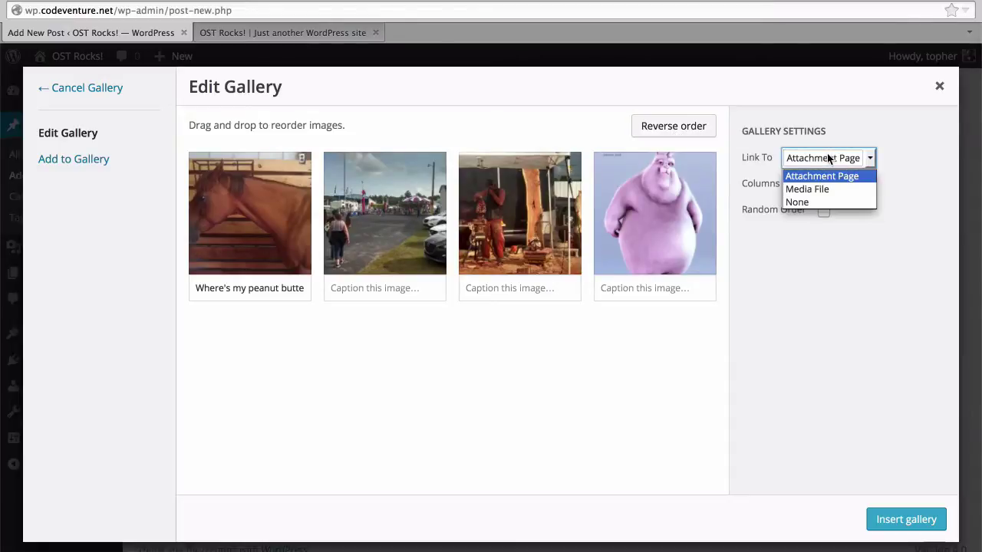
click(822, 190)
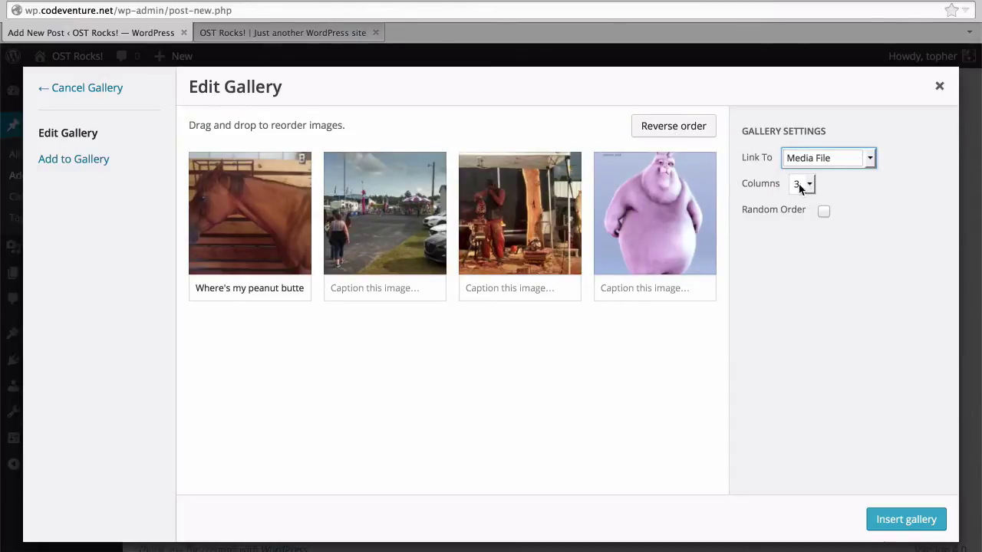
click(809, 183)
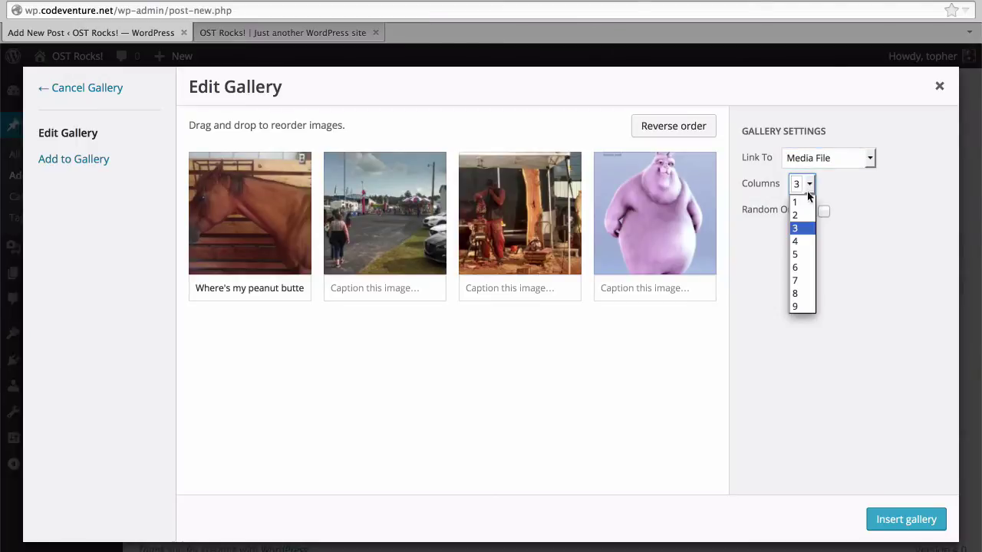
click(803, 215)
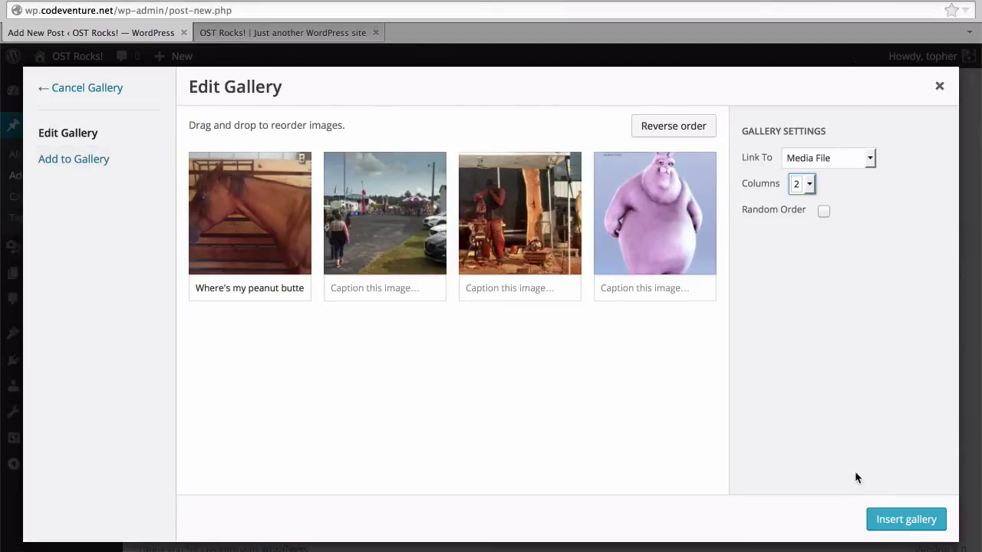
click(892, 520)
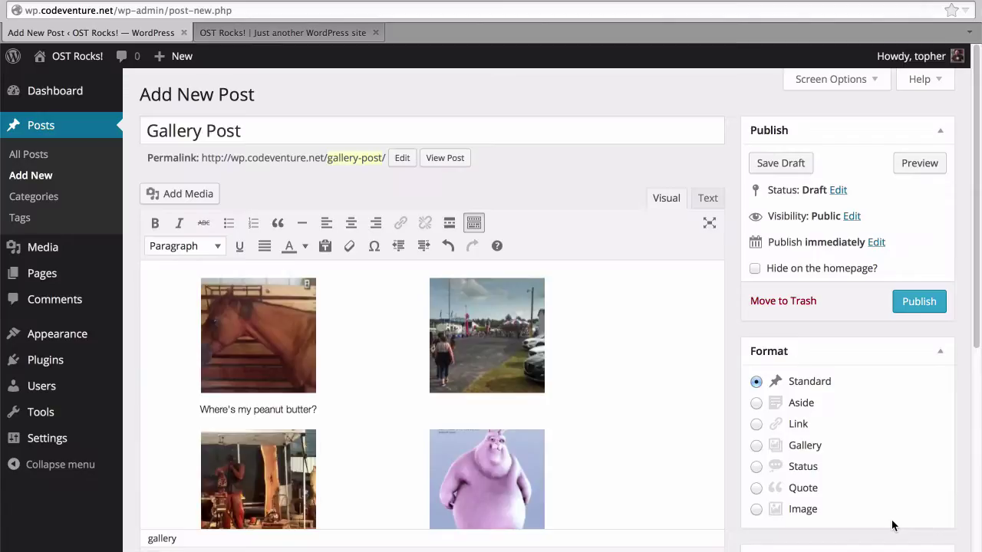
scroll(685, 438, down, 2)
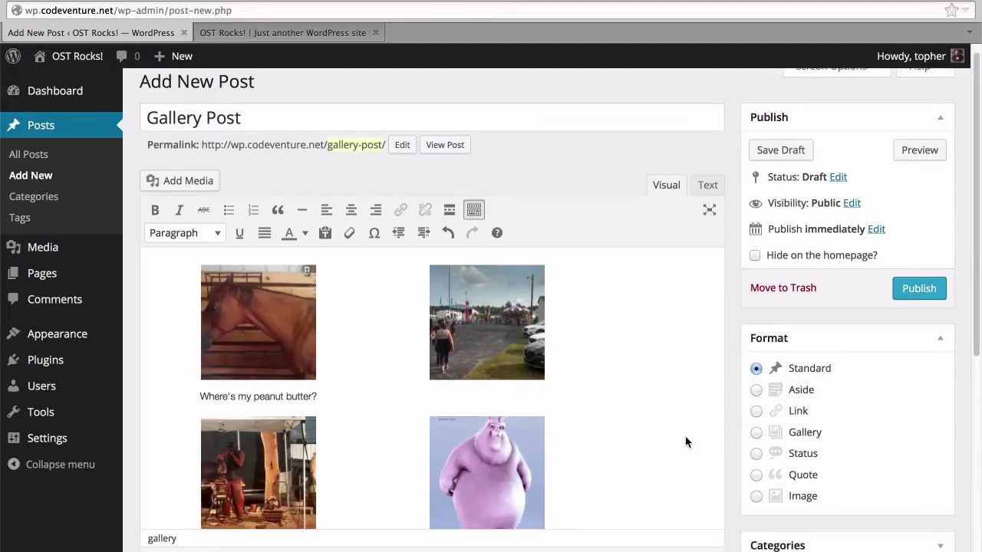
scroll(685, 437, down, 1)
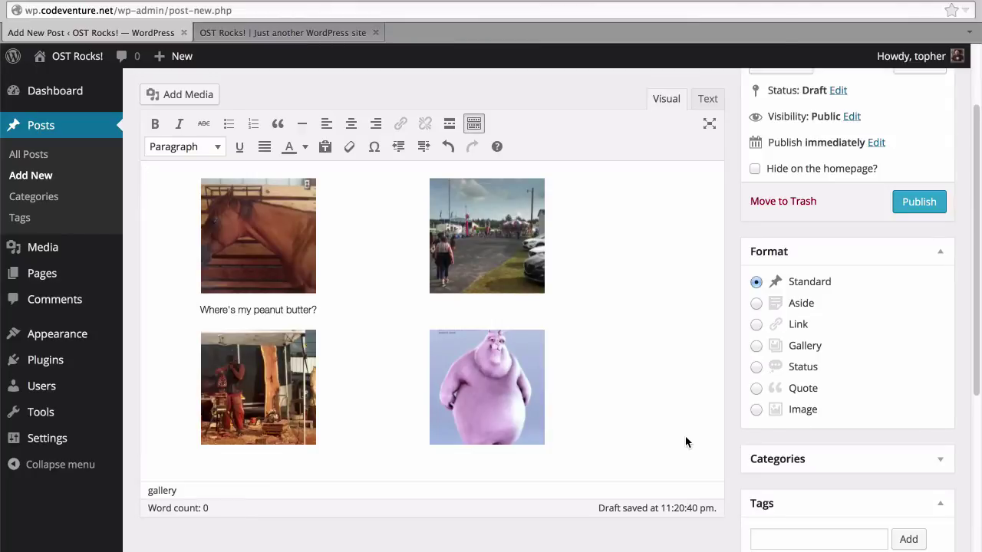
- In the Text view, change the shortcode to columns="3" and preview it in Visual
click(711, 102)
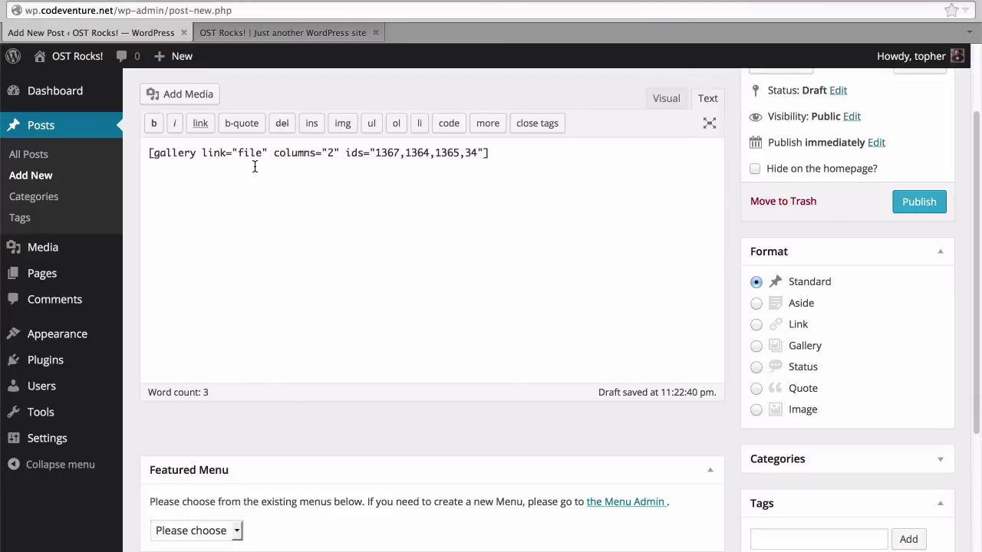
click(333, 153)
scroll(333, 153, up, 1)
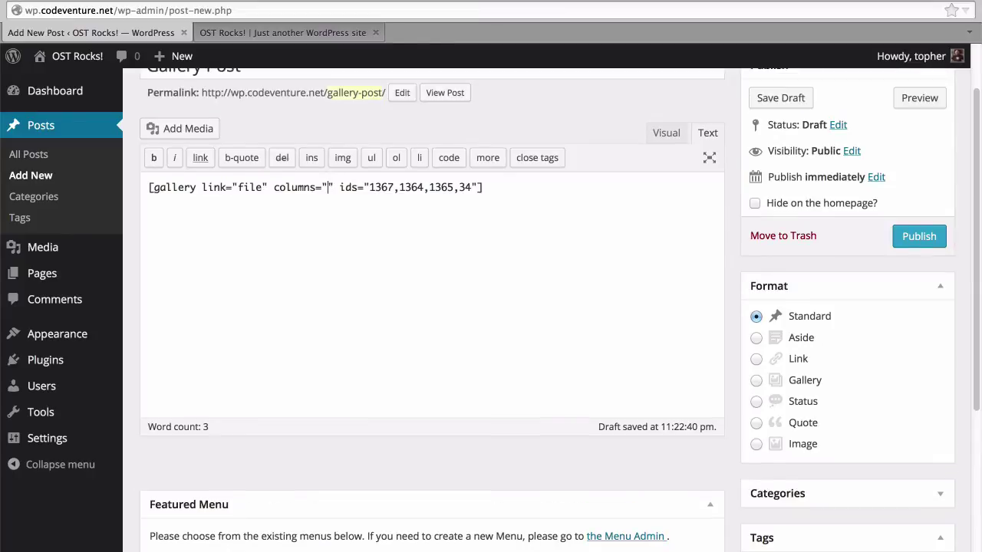
key(BackSpace)
text(3)
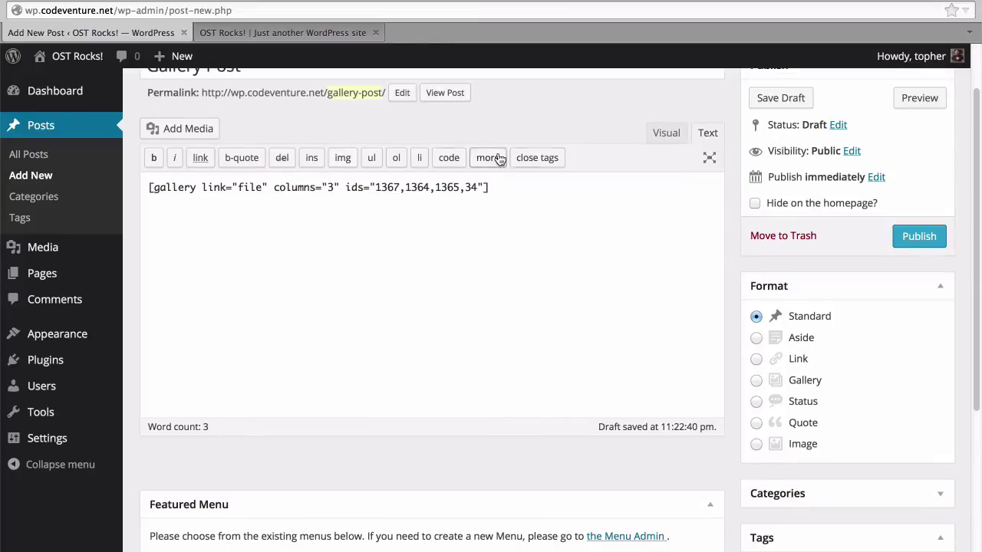
click(662, 133)
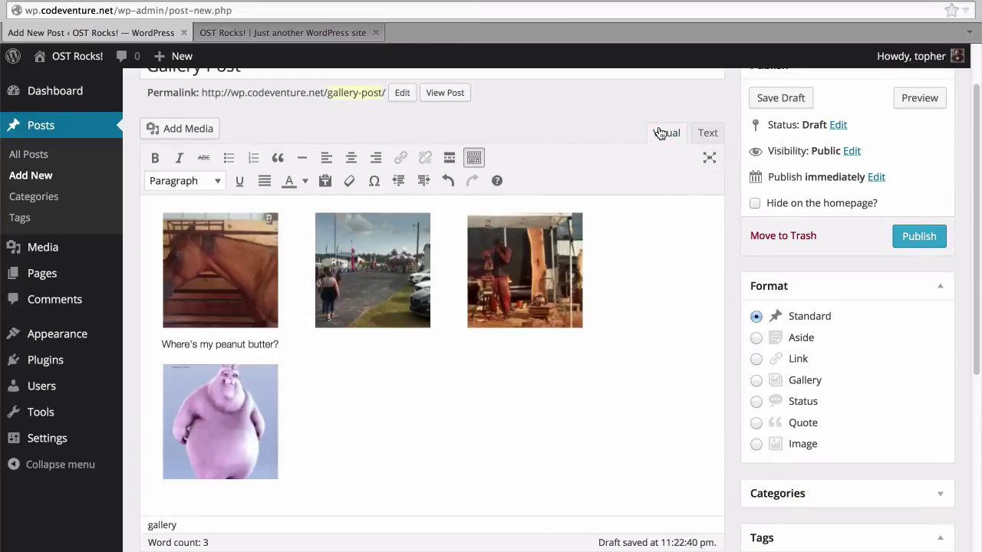
- Change the shortcode back to columns="2" and preview the two-column gallery
click(709, 133)
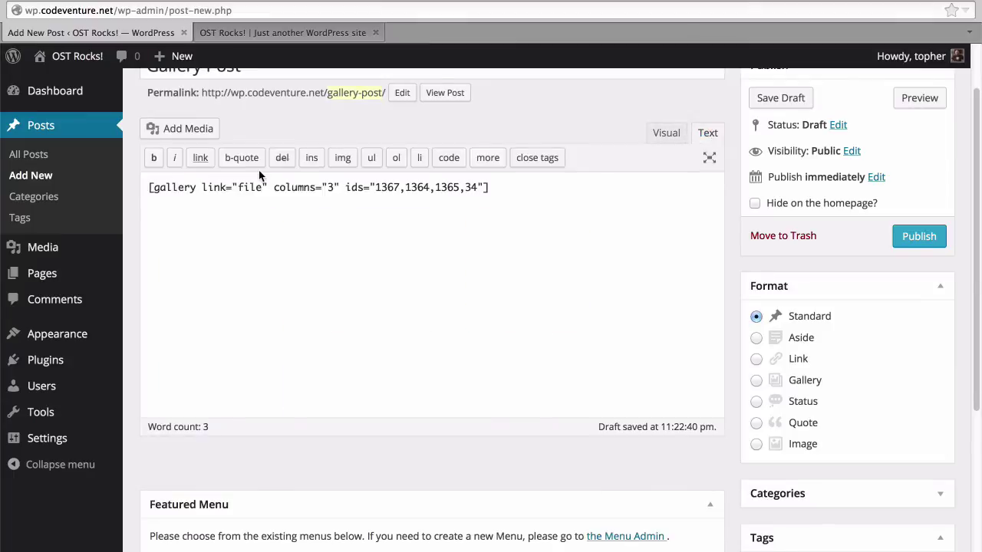
click(339, 188)
key(BackSpace)
text(2)
click(663, 135)
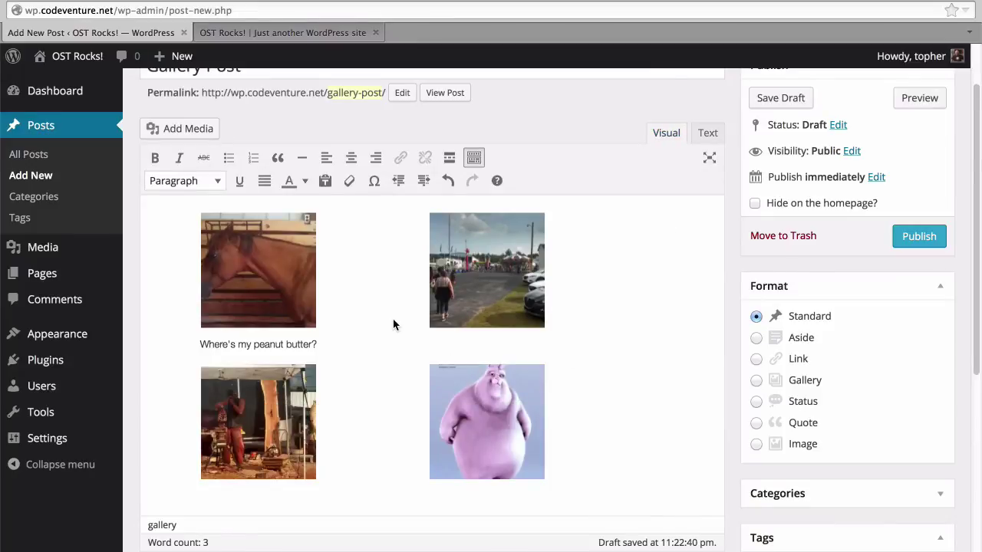
- Review the gallery settings, update the gallery, and publish the Gallery Post
click(393, 324)
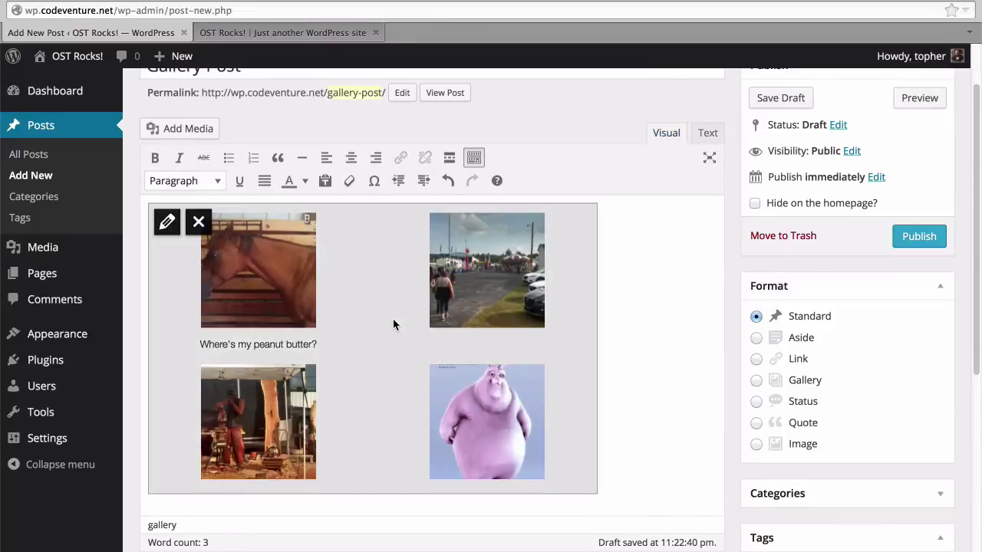
click(164, 228)
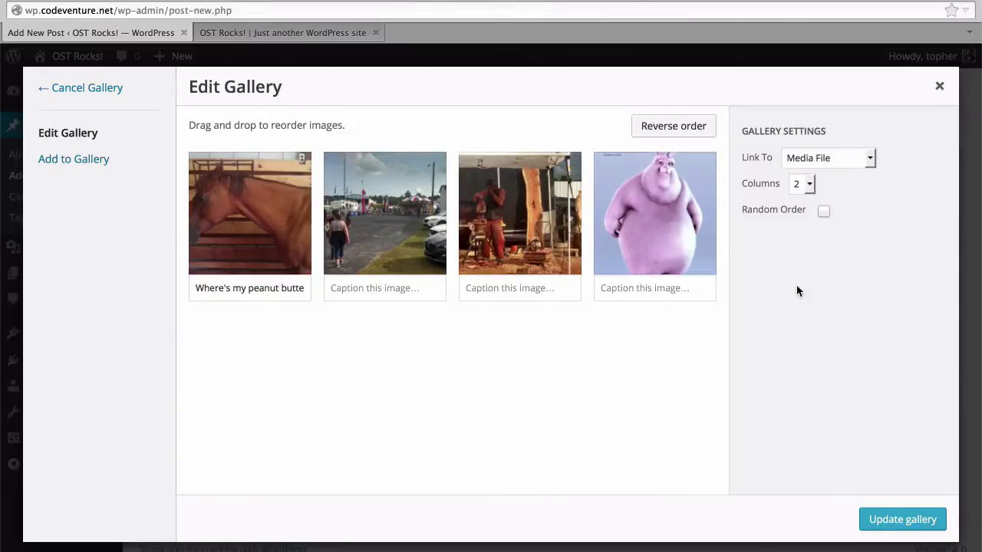
click(895, 527)
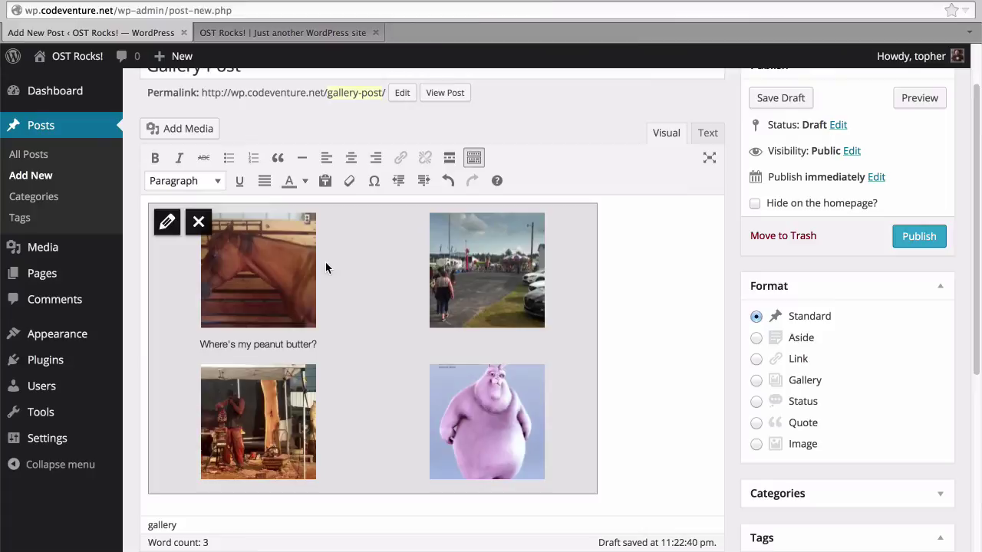
click(918, 236)
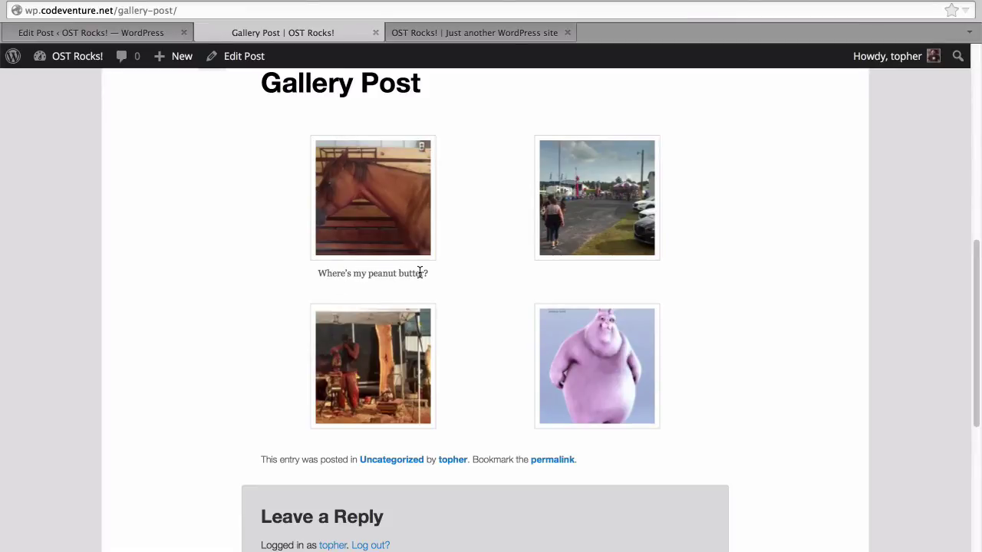
- Open the horse thumbnail's full-size JPEG, zoom in and out, then return to the post
click(395, 201)
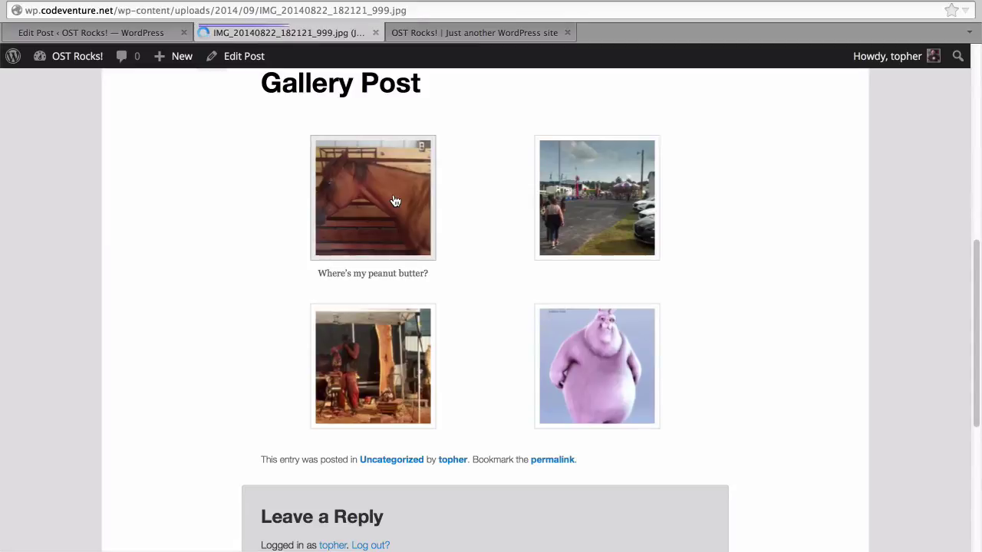
click(391, 196)
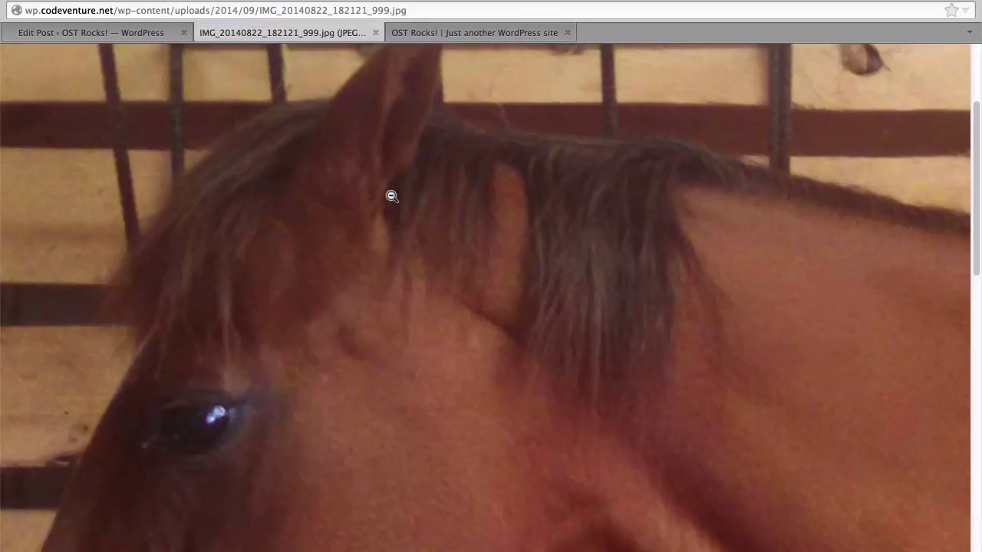
click(391, 196)
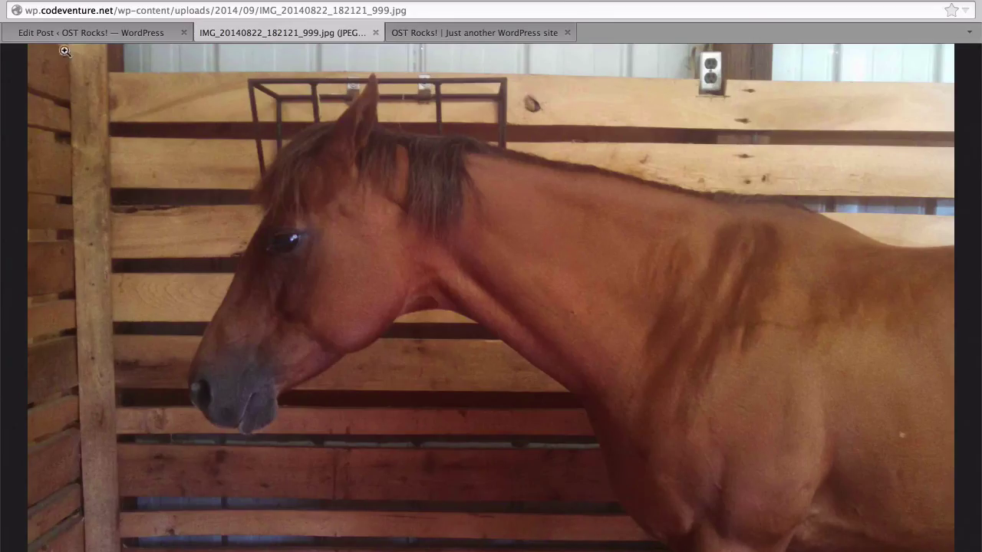
key(super+Left)
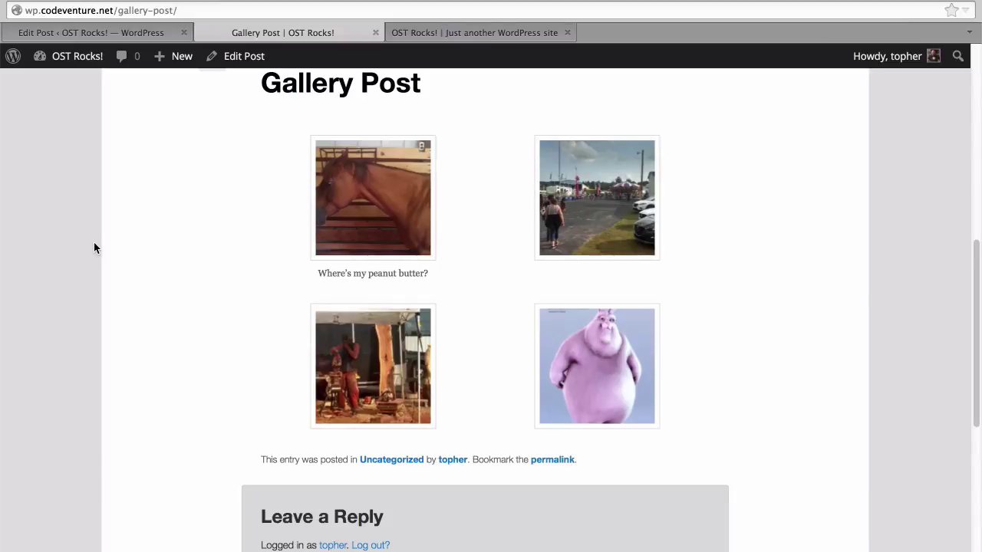
- Switch back to the Edit Post browser tab for the Gallery Post
click(90, 32)
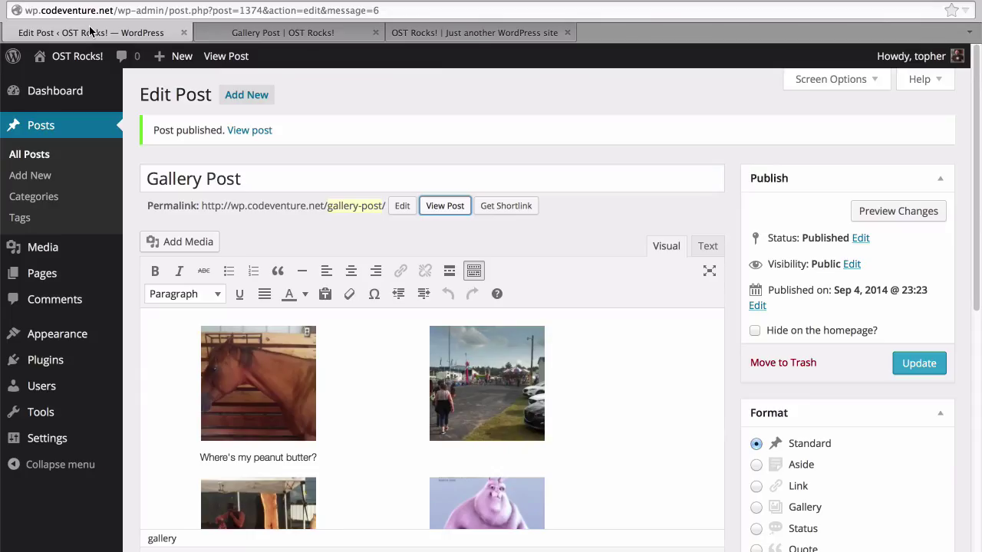